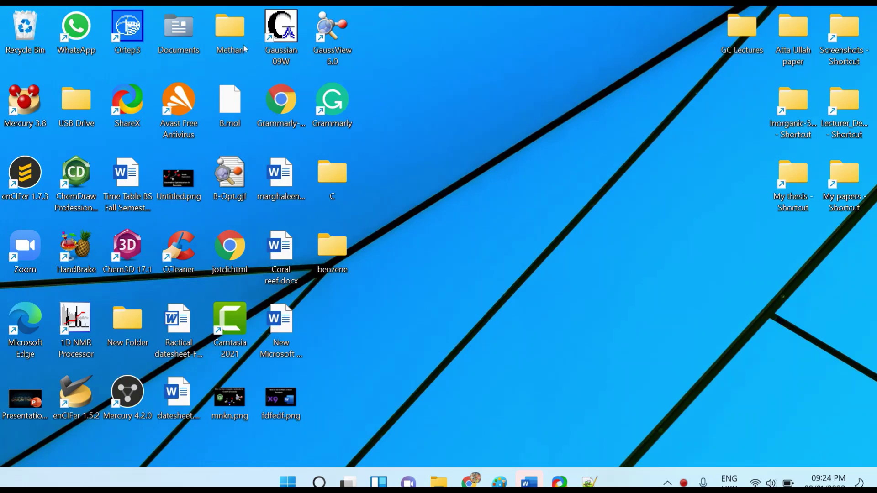
- Launch GaussView 6.0 and place a benzene ring fragment in the new structure window
{"action": "left_click", "coordinate": [332, 34]}
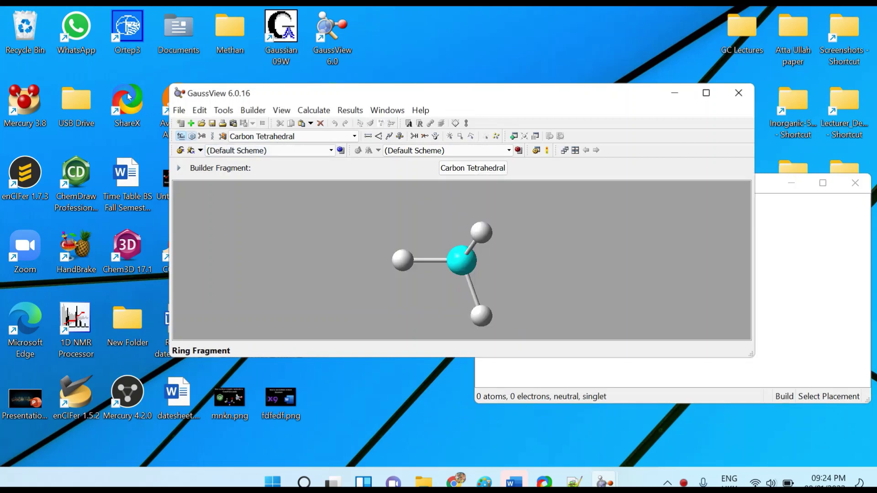
{"action": "left_click", "coordinate": [191, 136]}
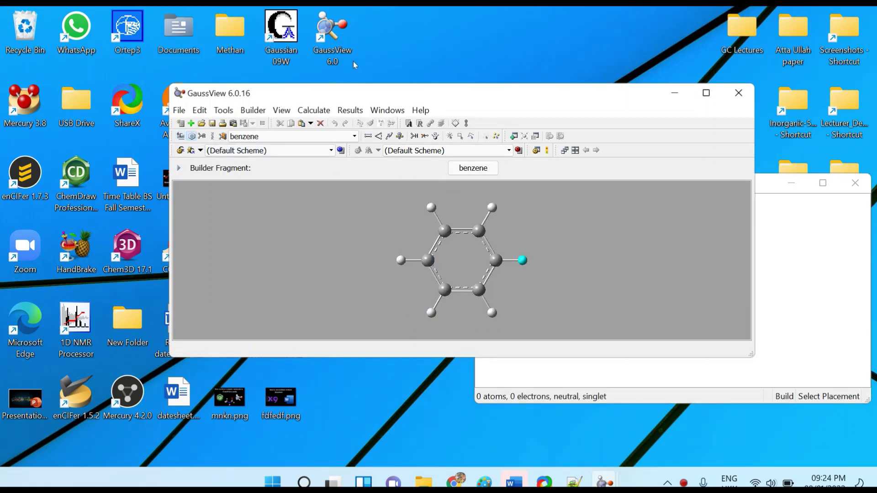
{"action": "left_click_drag", "start_coordinate": [353, 93], "coordinate": [153, 64]}
{"action": "left_click", "coordinate": [478, 185]}
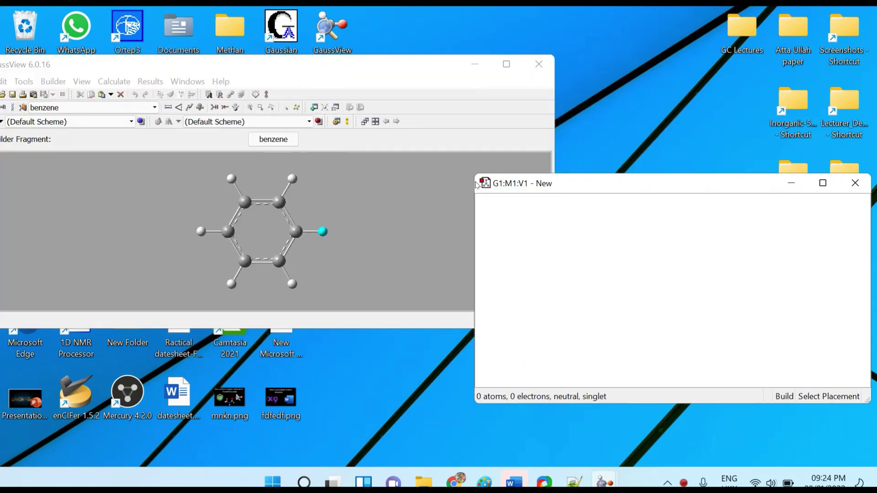
{"action": "left_click_drag", "start_coordinate": [201, 64], "coordinate": [335, 58]}
{"action": "key", "text": "alt+f"}
{"action": "key", "text": "Down"}
{"action": "key", "text": "Down"}
{"action": "key", "text": "Down"}
{"action": "key", "text": "Down"}
{"action": "key", "text": "Down"}
{"action": "key", "text": "Down"}
{"action": "key", "text": "Escape"}
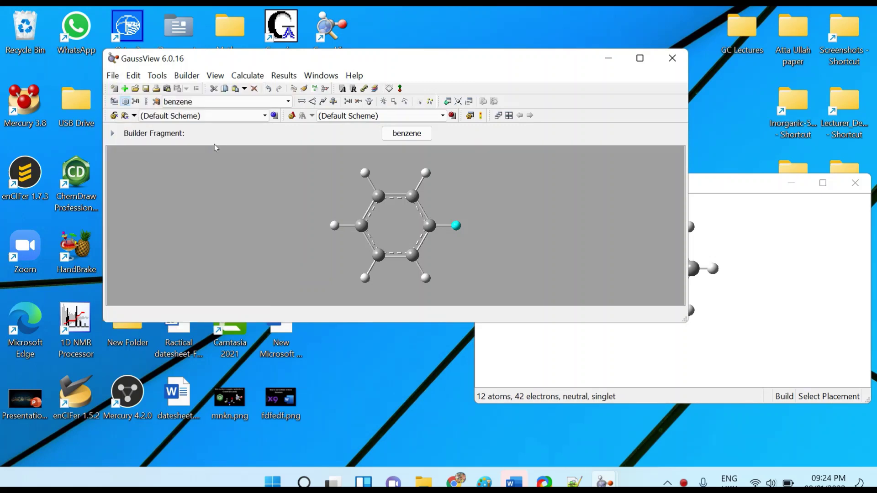
- Save the benzene structure as Opt-benzene in the Desktop\benzene folder
{"action": "key", "text": "ctrl+s"}
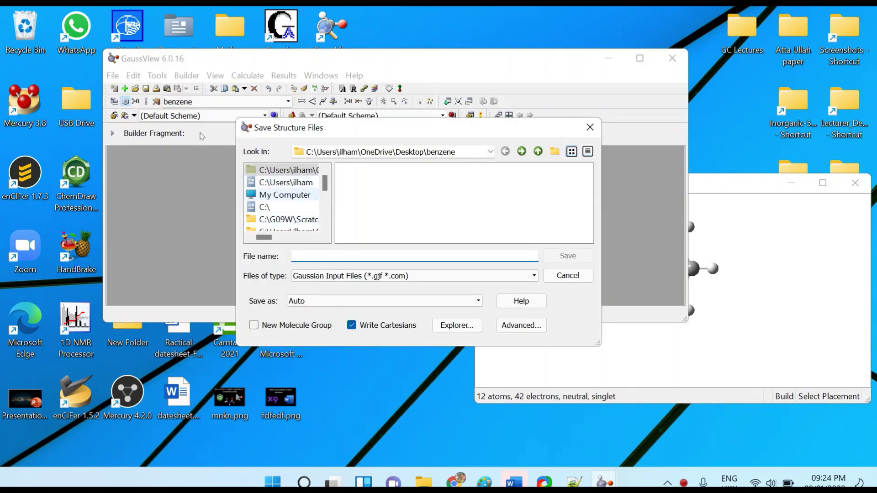
{"action": "key", "text": "Tab"}
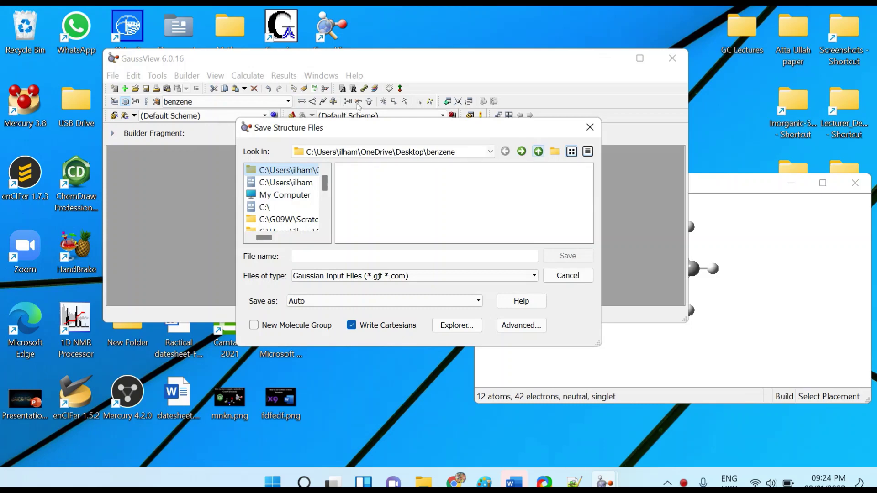
{"action": "left_click", "coordinate": [539, 152]}
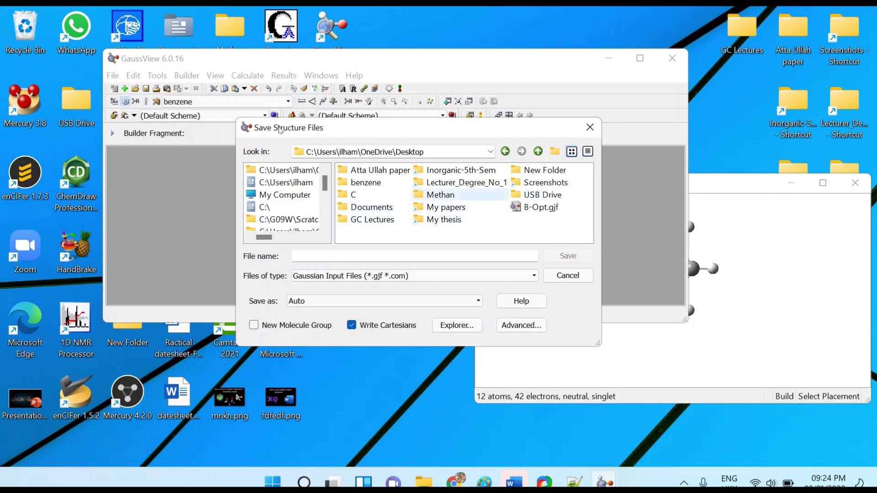
{"action": "double_click", "coordinate": [372, 185]}
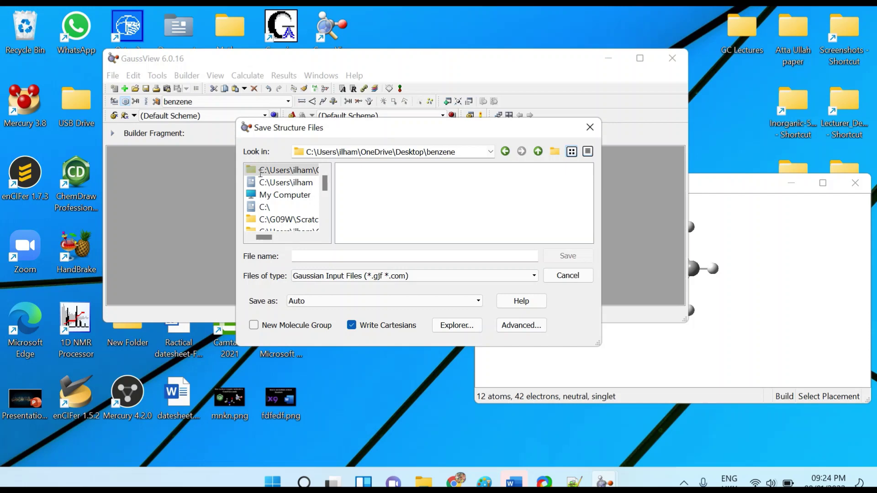
{"action": "type", "text": "Opt-benzene"}
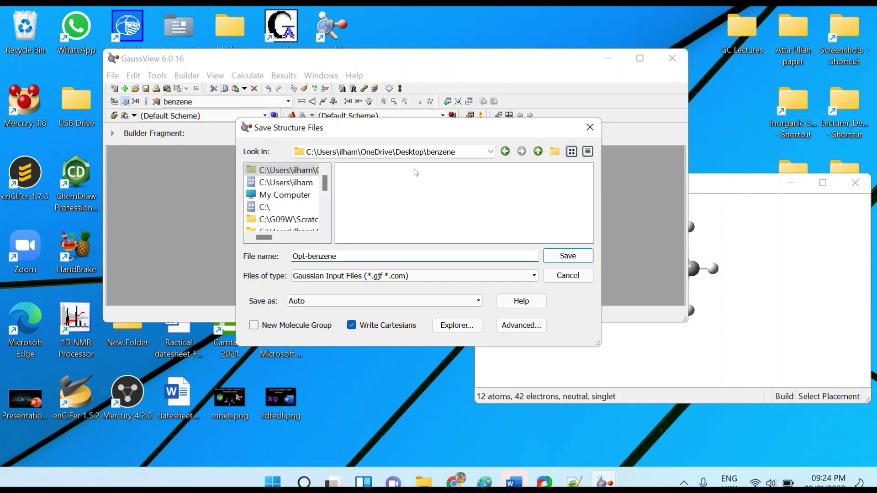
{"action": "key", "text": "Return"}
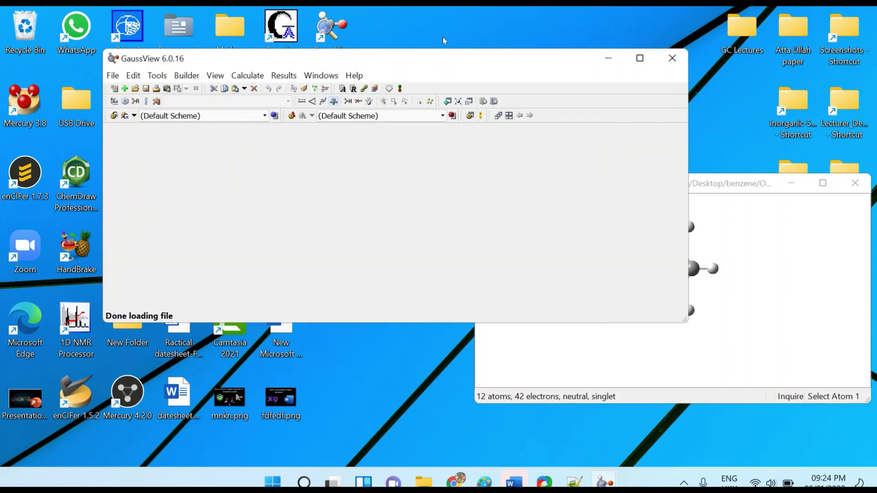
- Close GaussView and open Opt-benzene.gjf from the benzene folder in Gaussian 09W
{"action": "left_click", "coordinate": [672, 58]}
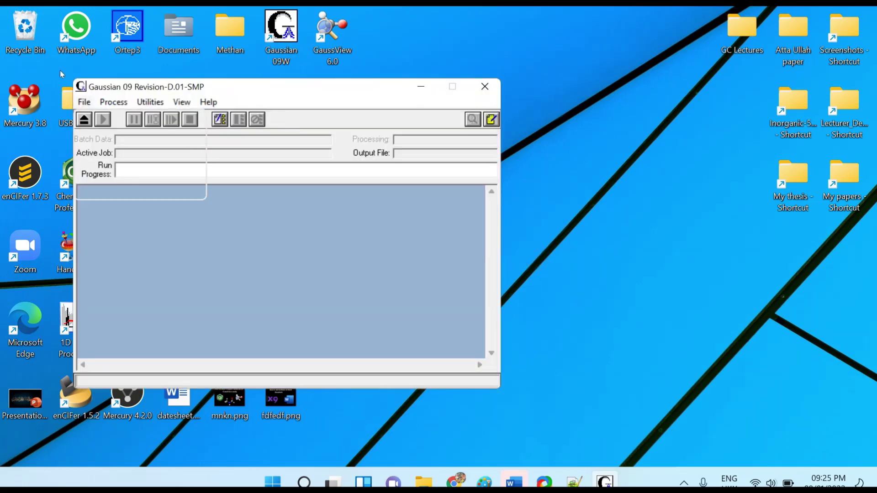
{"action": "key", "text": "alt+f"}
{"action": "key", "text": "Down"}
{"action": "key", "text": "Down"}
{"action": "key", "text": "Return"}
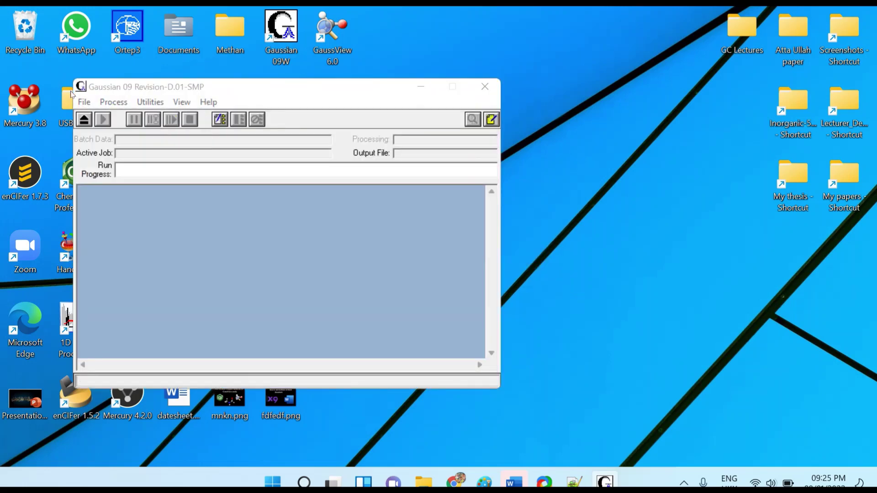
{"action": "left_click", "coordinate": [256, 226]}
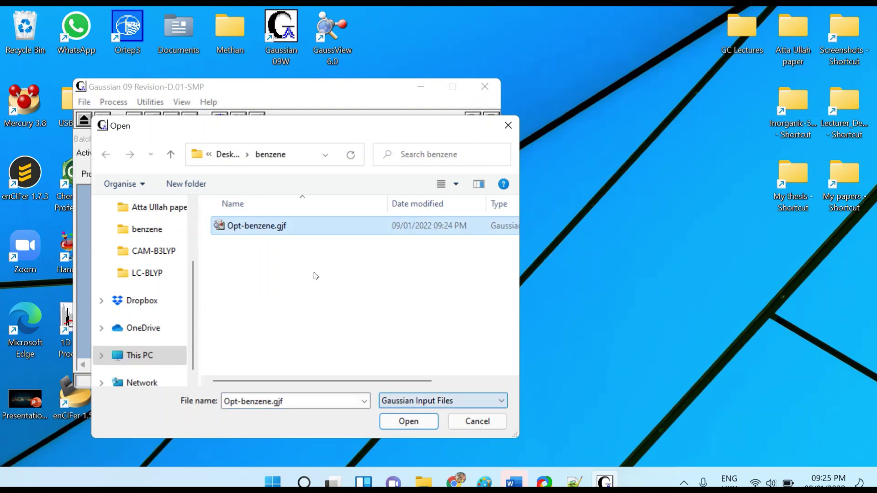
{"action": "key", "text": "Return"}
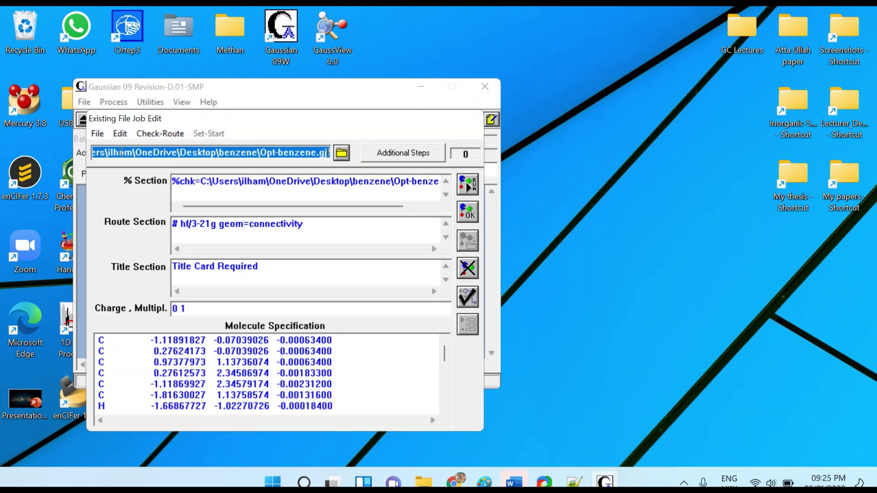
- Replace the hf method with b3lyp in the route section
{"action": "key", "text": "Tab"}
{"action": "key", "text": "shift+Right"}
{"action": "key", "text": "shift+Right"}
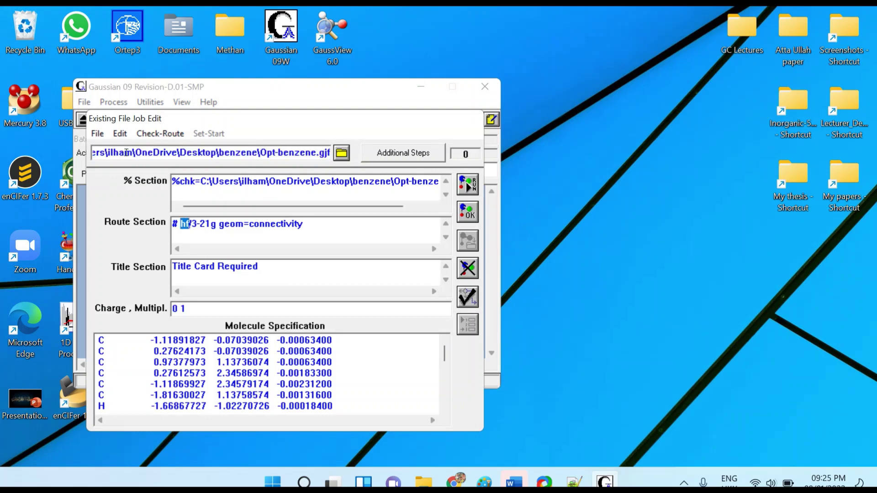
{"action": "type", "text": "b3"}
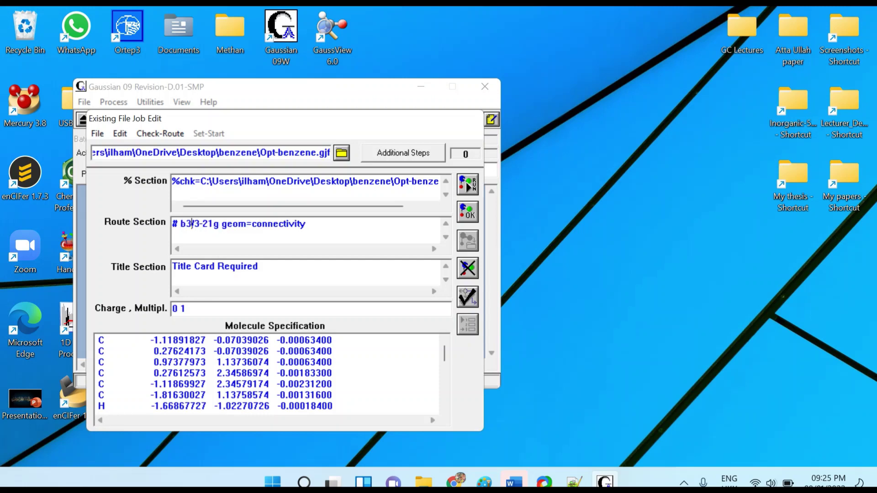
{"action": "type", "text": "lyp"}
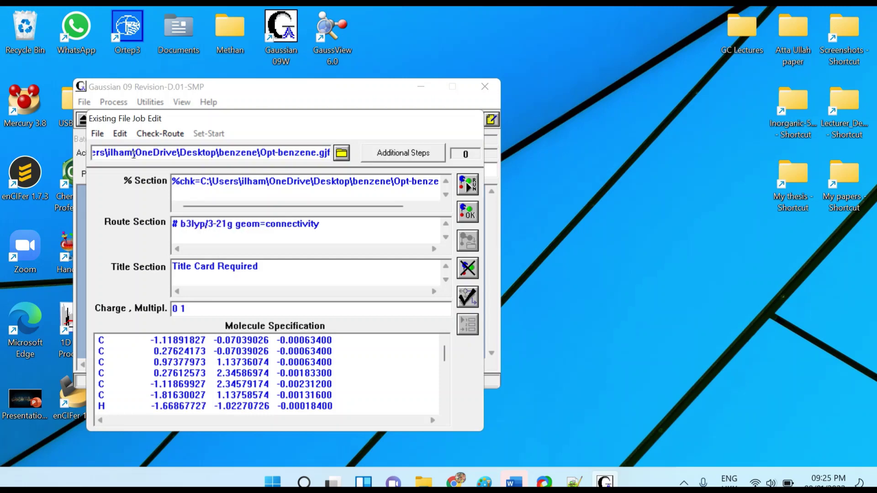
- Change the basis set from 3-21g to 6-311++g(d,p) and add the opt keyword
{"action": "key", "text": "Right"}
{"action": "key", "text": "Right"}
{"action": "key", "text": "BackSpace"}
{"action": "type", "text": "6"}
{"action": "key", "text": "Right"}
{"action": "key", "text": "Delete"}
{"action": "type", "text": "311"}
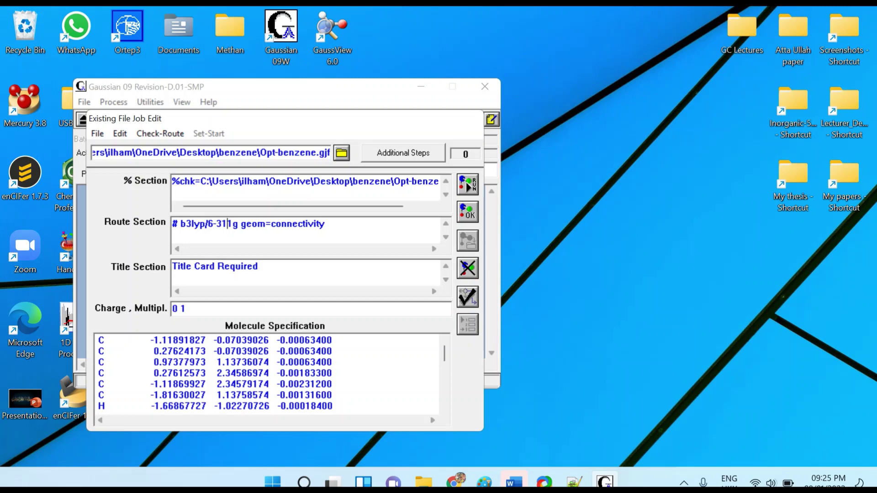
{"action": "type", "text": "=="}
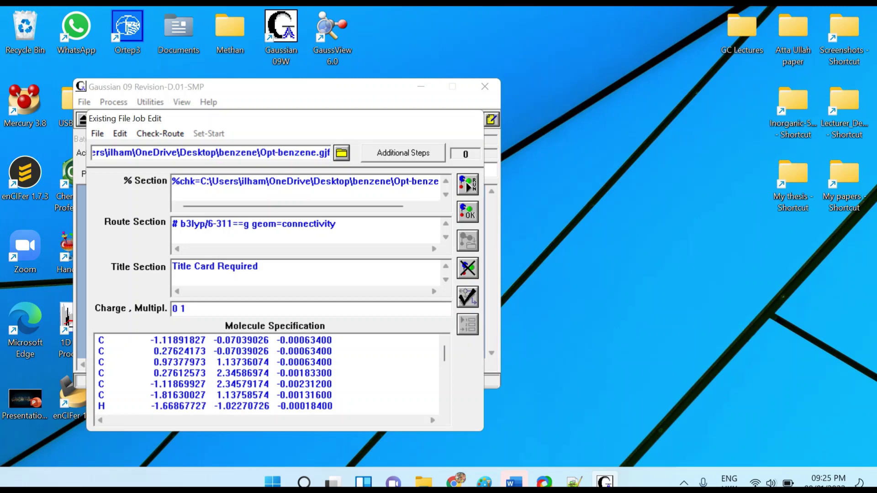
{"action": "key", "text": "BackSpace"}
{"action": "key", "text": "BackSpace"}
{"action": "type", "text": "++"}
{"action": "key", "text": "Right"}
{"action": "type", "text": "(d,p)"}
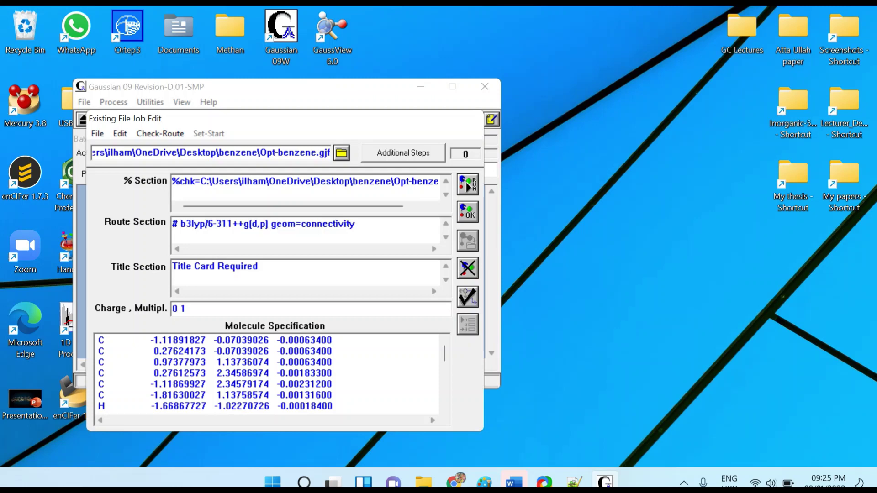
{"action": "type", "text": " opt"}
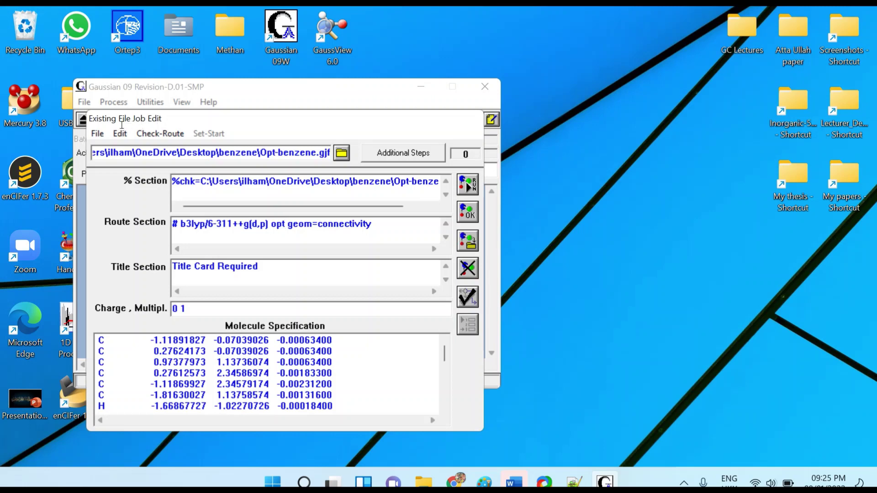
- Duplicate the %chk line and turn the copy into a %rwf line ending in .rwf
{"action": "left_click_drag", "start_coordinate": [173, 181], "coordinate": [481, 180]}
{"action": "key", "text": "ctrl+c"}
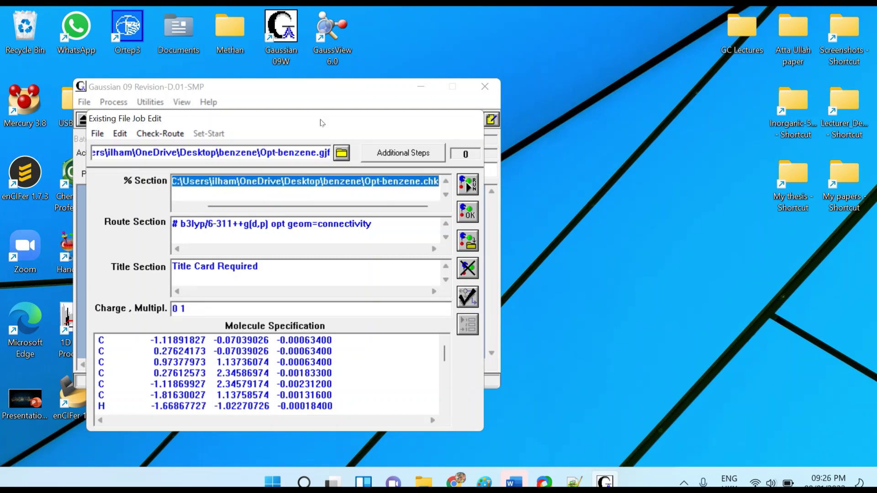
{"action": "key", "text": "End"}
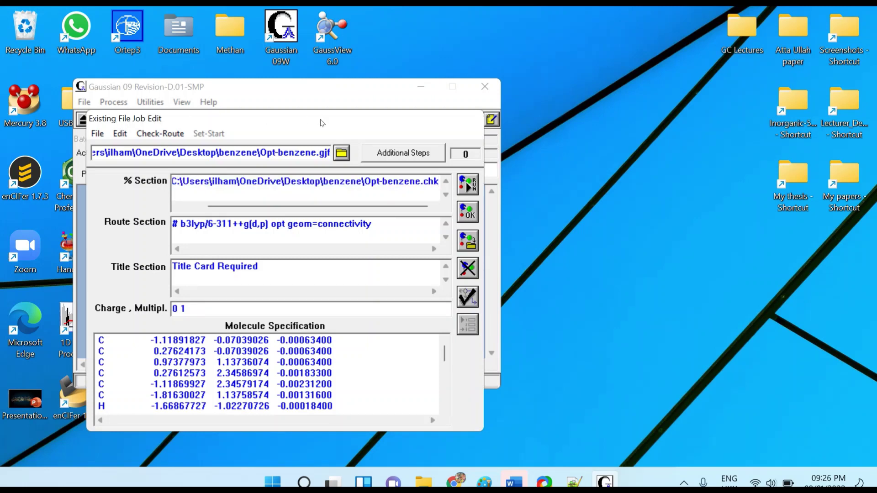
{"action": "key", "text": "Return"}
{"action": "key", "text": "ctrl+v"}
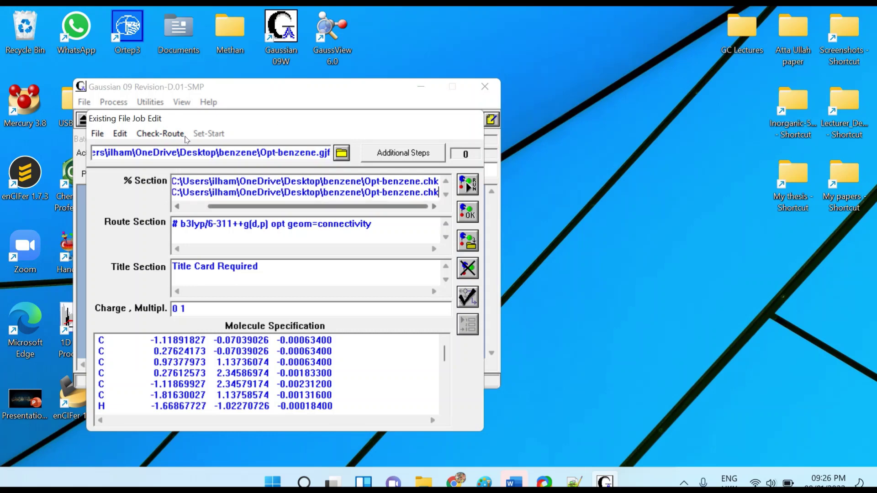
{"action": "key", "text": "Home"}
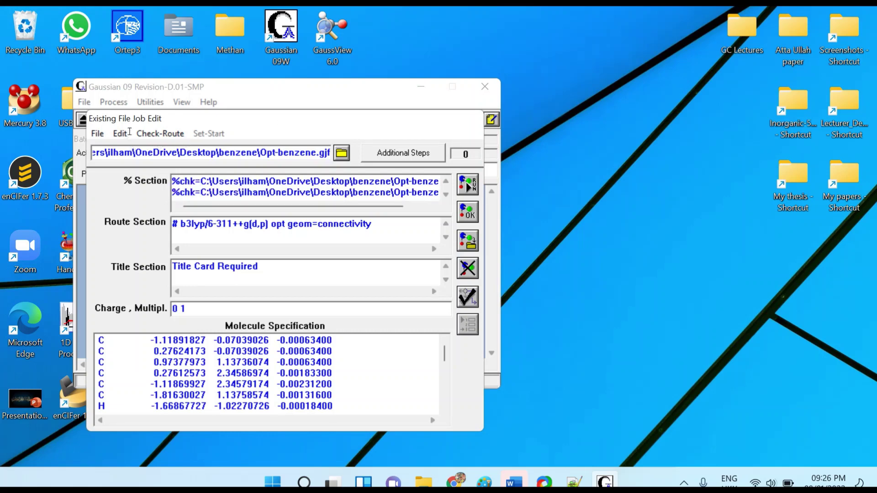
{"action": "key", "text": "Right"}
{"action": "key", "text": "Right"}
{"action": "key", "text": "Right"}
{"action": "key", "text": "Right"}
{"action": "key", "text": "BackSpace"}
{"action": "key", "text": "BackSpace"}
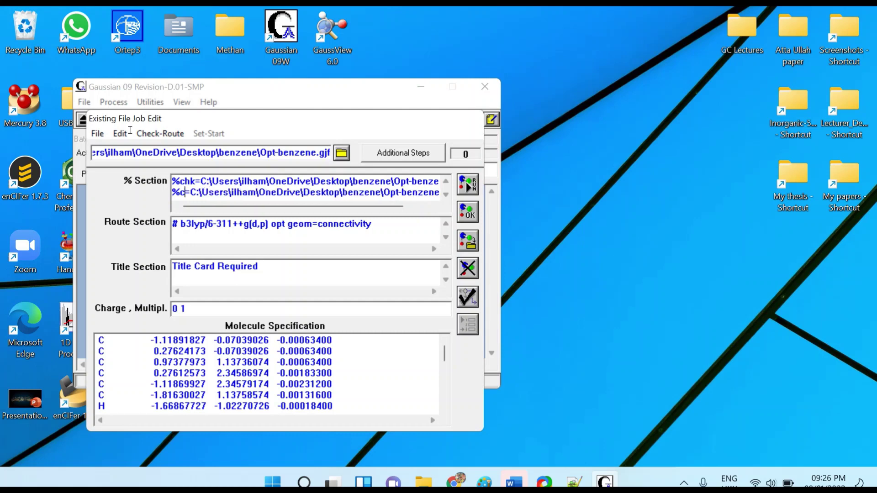
{"action": "key", "text": "BackSpace"}
{"action": "type", "text": "rwf"}
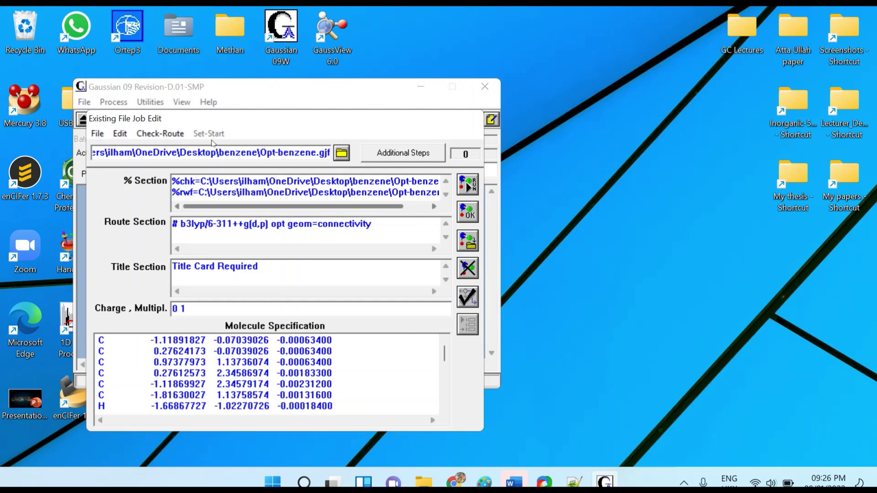
{"action": "key", "text": "End"}
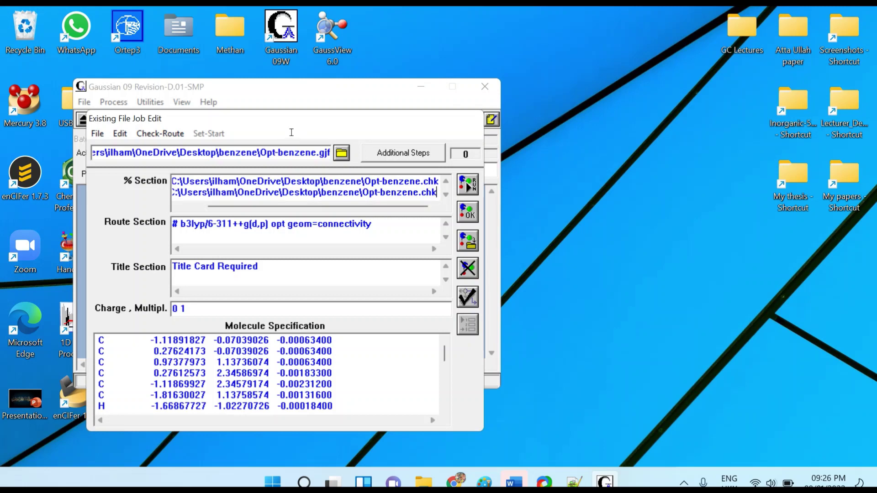
{"action": "key", "text": "shift+Left"}
{"action": "key", "text": "shift+Left"}
{"action": "key", "text": "shift+Left"}
{"action": "type", "text": "rwf"}
- Add %mem=1300MB and %nproc=4 lines to the Link 0 section
{"action": "key", "text": "Return"}
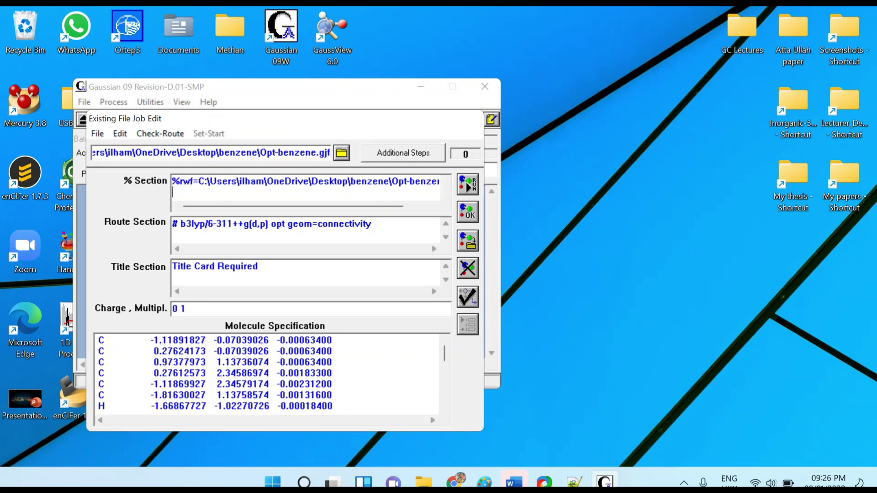
{"action": "type", "text": "%mem=133"}
{"action": "key", "text": "BackSpace"}
{"action": "type", "text": "00MB"}
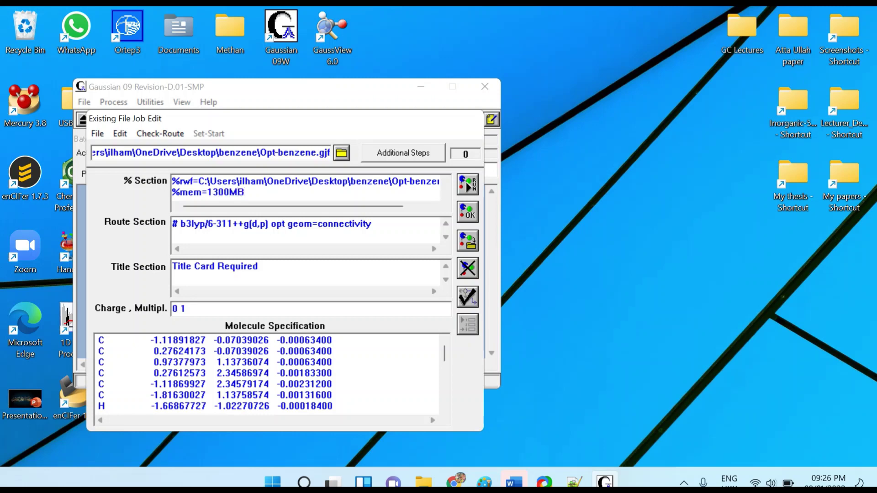
{"action": "key", "text": "Return"}
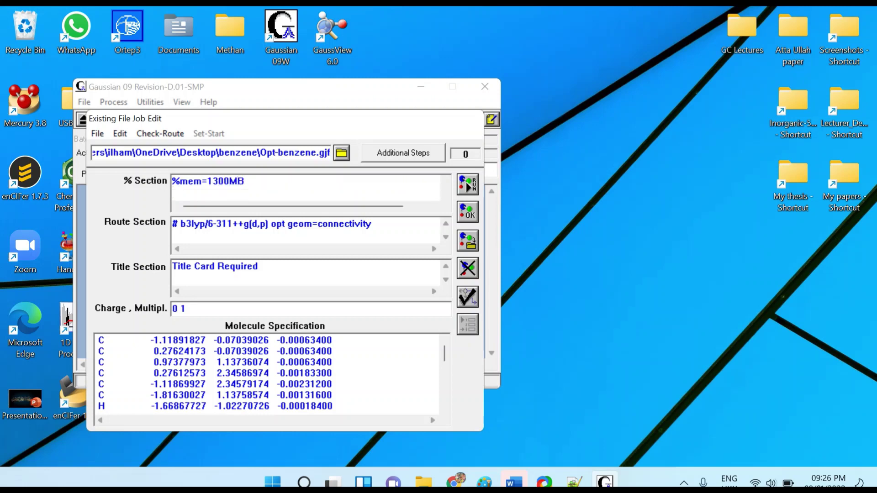
{"action": "type", "text": "%nproc=4"}
- Save the edited job as Opt-benzene.gjf
{"action": "key", "text": "alt+f"}
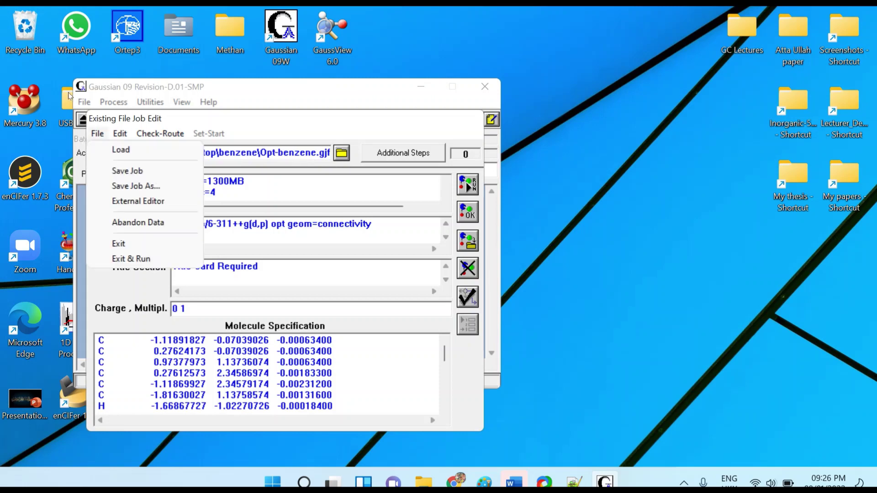
{"action": "key", "text": "Down"}
{"action": "key", "text": "Down"}
{"action": "key", "text": "Return"}
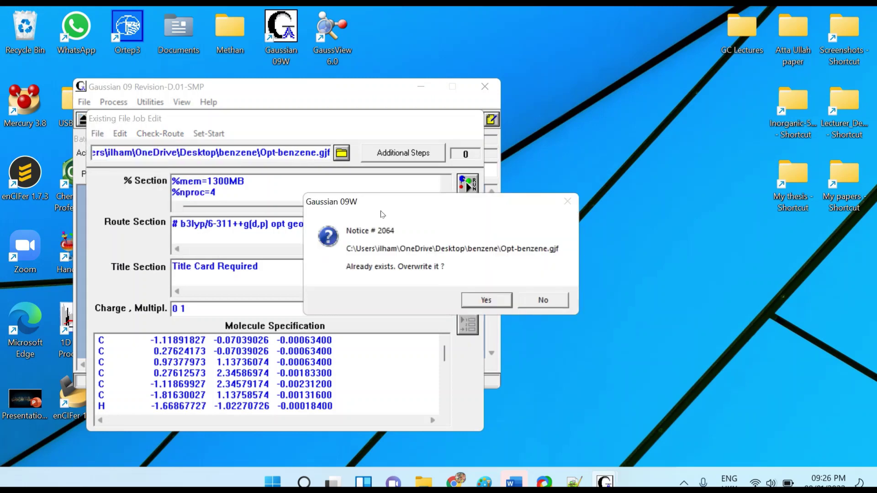
- Confirm the overwrite and run the job, writing output to benzene\Opt-benzene.out
{"action": "key", "text": "Return"}
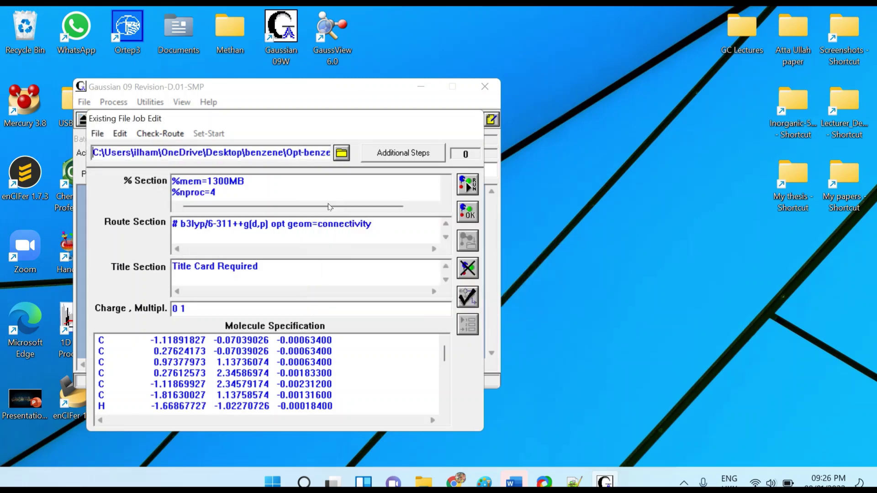
{"action": "key", "text": "Return"}
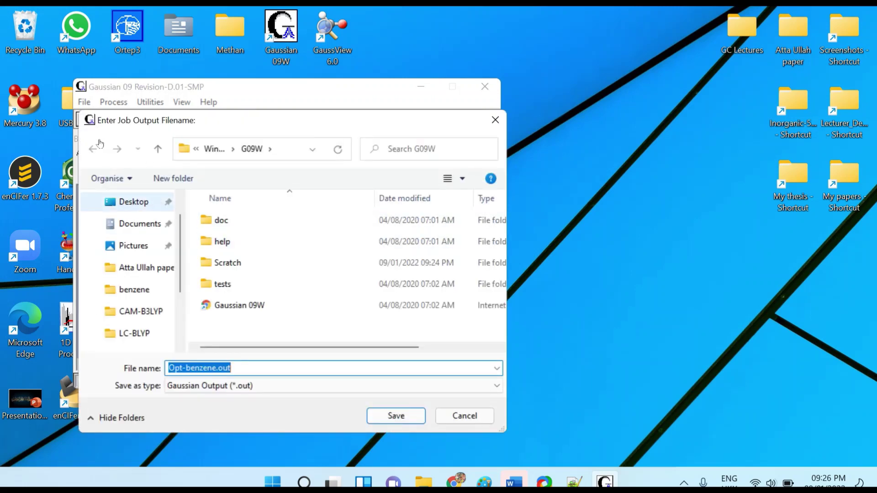
{"action": "left_click", "coordinate": [96, 146]}
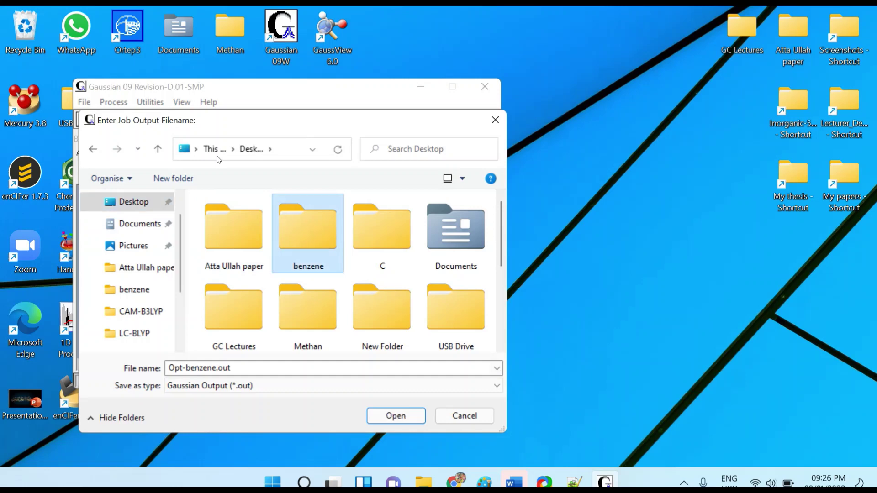
{"action": "key", "text": "Return"}
{"action": "key", "text": "Tab"}
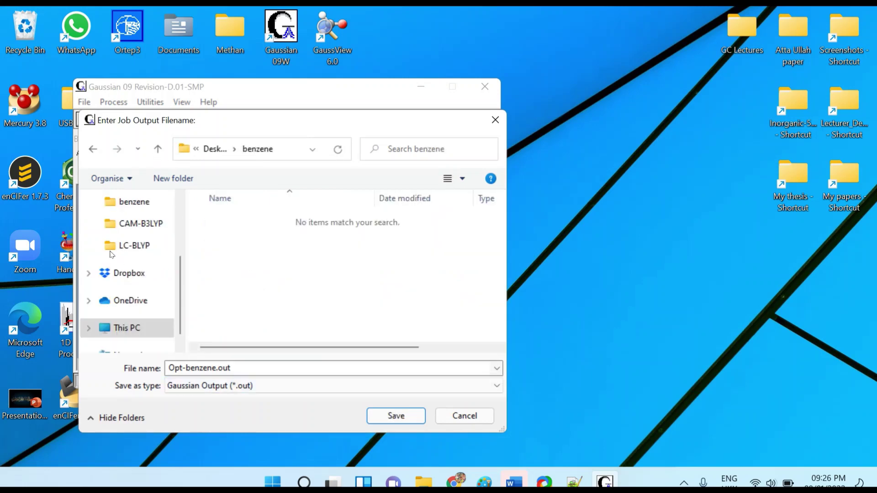
{"action": "key", "text": "Tab"}
{"action": "key", "text": "Return"}
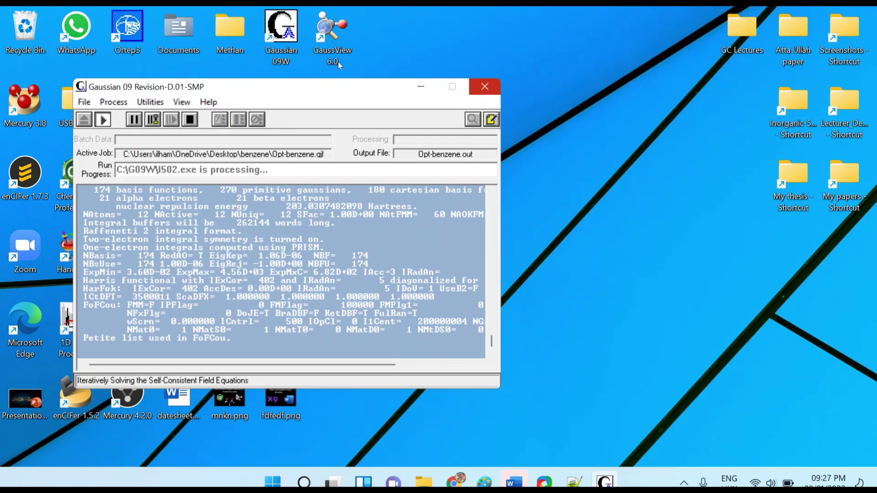
- Move the Gaussian window up and to the right while the job runs
{"action": "left_click_drag", "start_coordinate": [186, 81], "coordinate": [357, 51]}
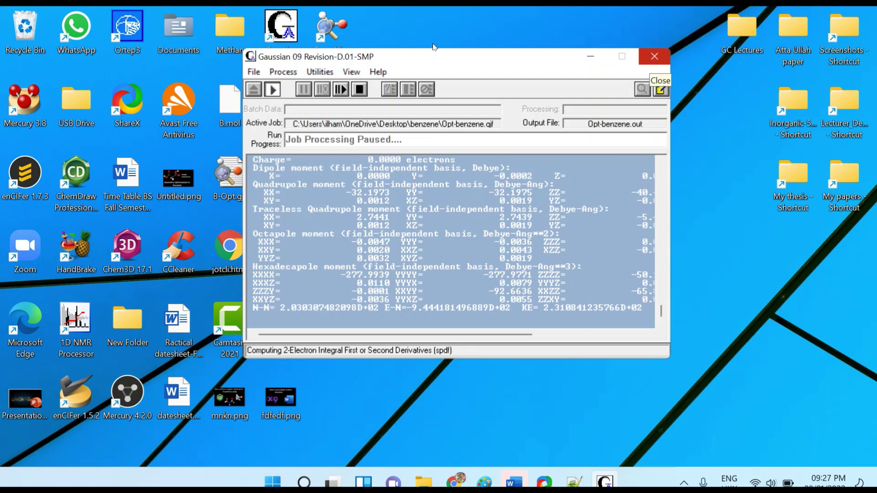
- Exit Gaussian 09W, saving and overwriting Opt-benzene.gjf when prompted
{"action": "left_click", "coordinate": [654, 56]}
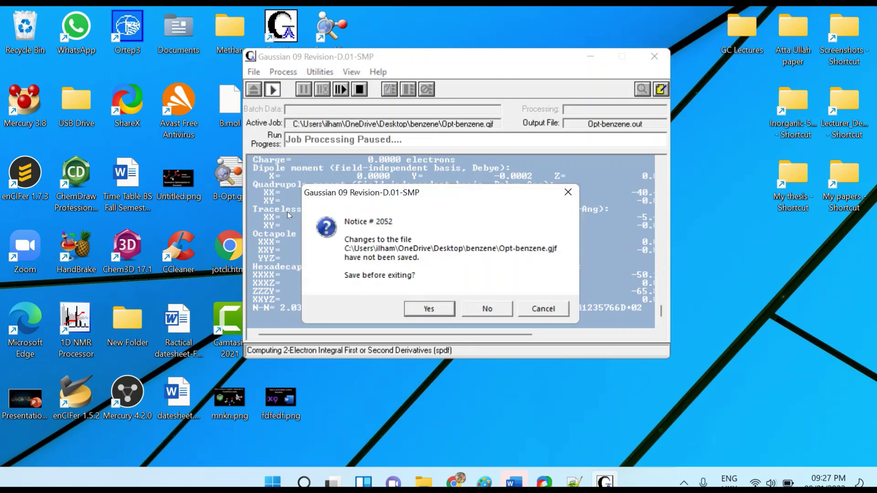
{"action": "key", "text": "Return"}
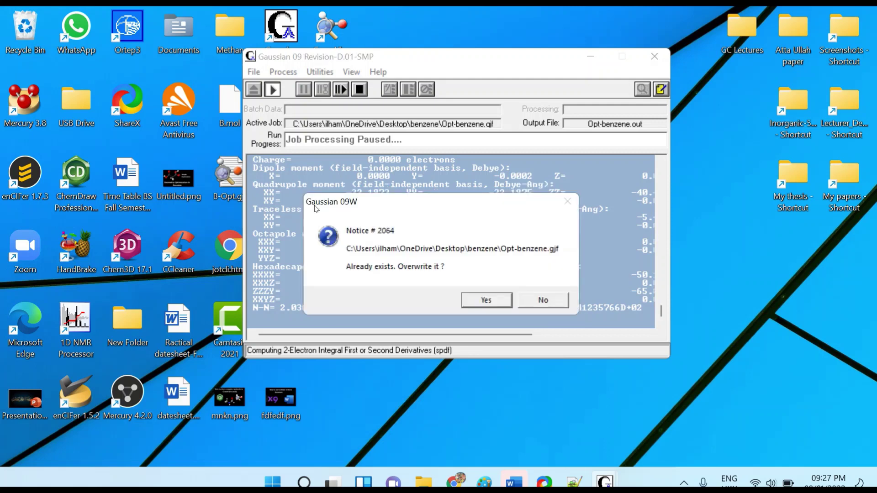
{"action": "key", "text": "Return"}
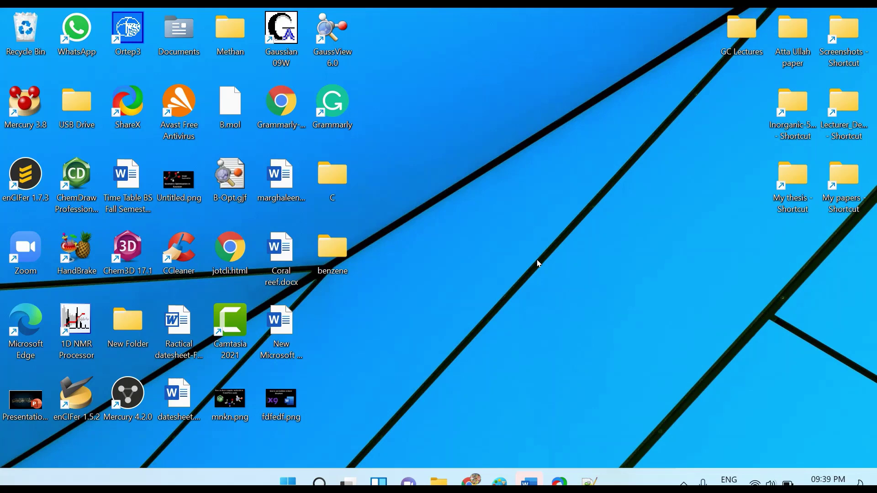
- Open Opt-benzene.out from the desktop benzene folder with Notepad++
{"action": "double_click", "coordinate": [333, 249]}
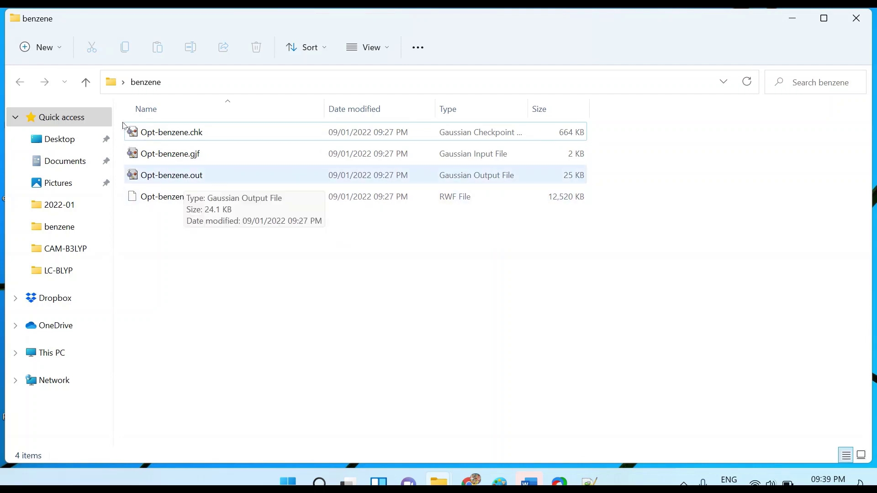
{"action": "right_click", "coordinate": [187, 179]}
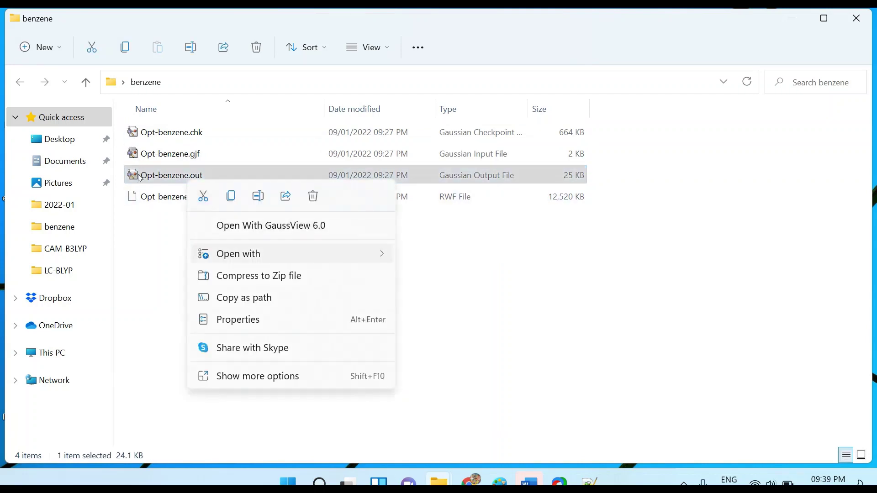
{"action": "key", "text": "shift+F10"}
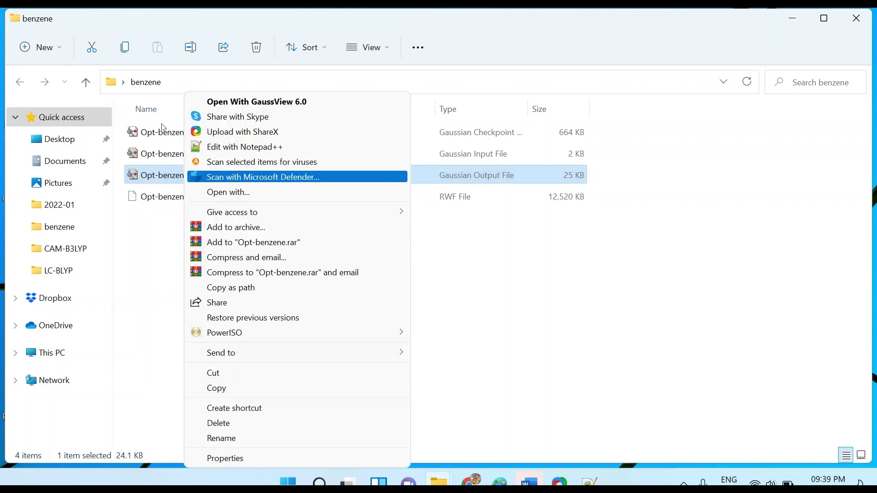
{"action": "key", "text": "Up"}
{"action": "key", "text": "Up"}
{"action": "key", "text": "Return"}
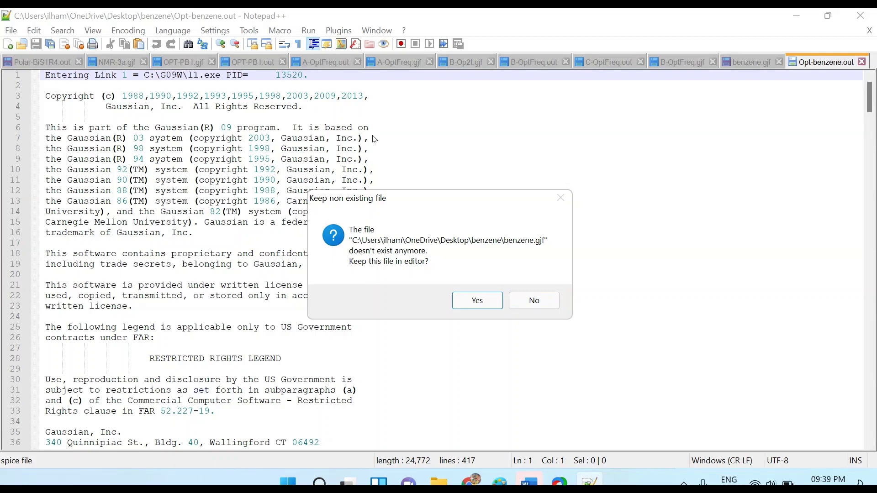
- Keep benzene.gjf, read Opt-benzene.out to its end, then close the log and quit saving benzene.gjf
{"action": "key", "text": "Return"}
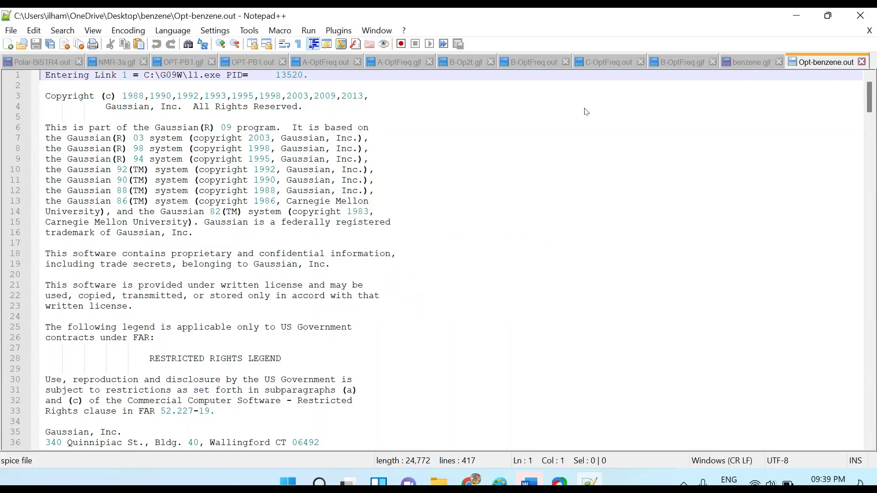
{"action": "scroll", "coordinate": [583, 198], "scroll_direction": "down", "scroll_amount": 20}
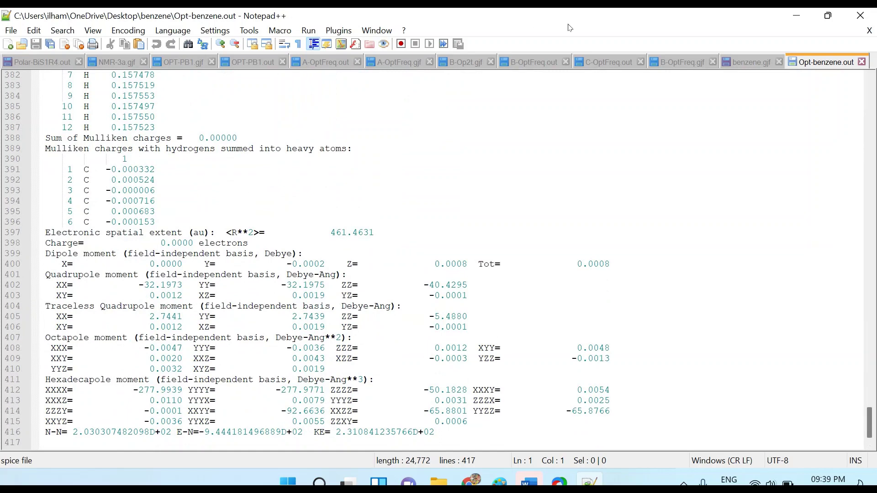
{"action": "key", "text": "ctrl+w"}
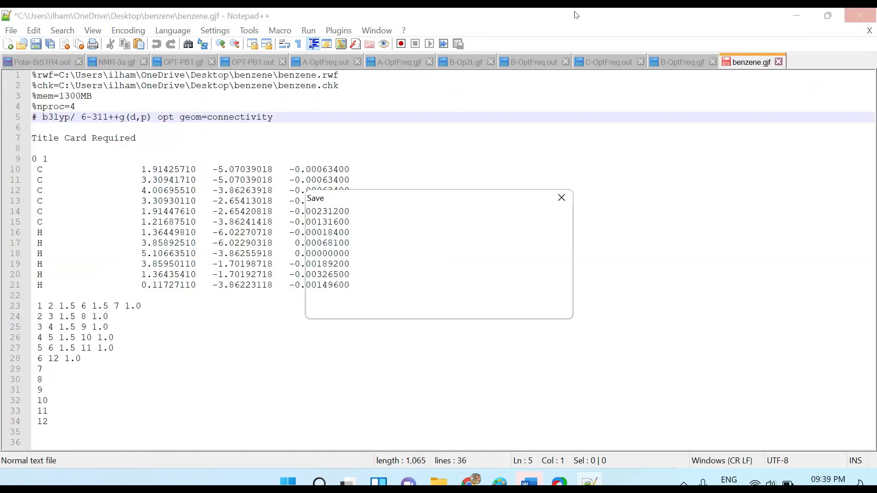
{"action": "key", "text": "ctrl+w"}
{"action": "key", "text": "Return"}
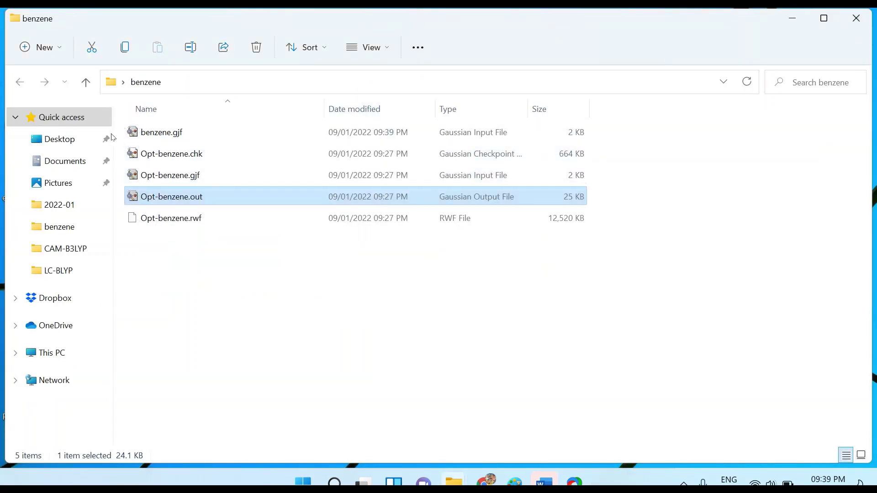
- Load Opt-benzene.out's last geometry in GaussView, save it as Opt2-benzene.gjf, then close GaussView
{"action": "key", "text": "Return"}
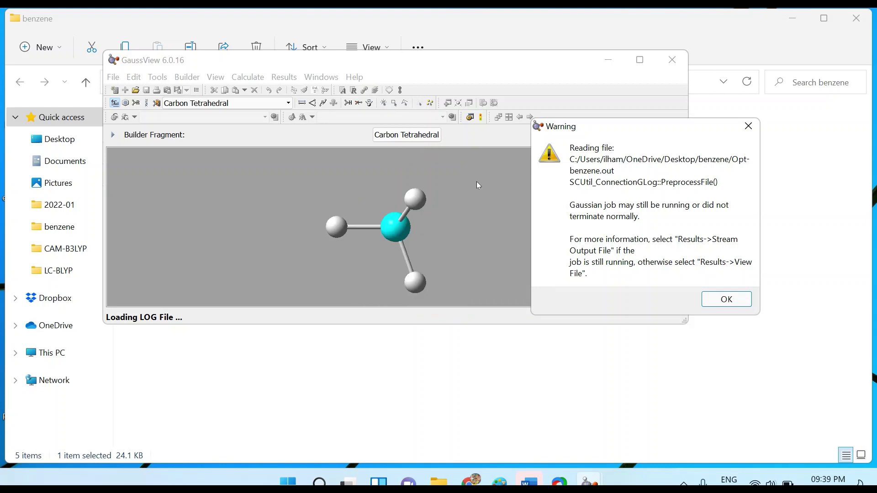
{"action": "key", "text": "Return"}
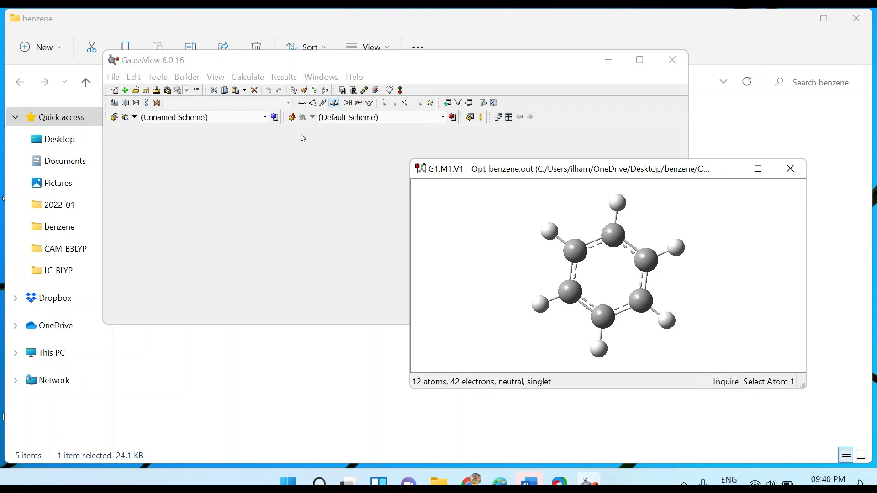
{"action": "key", "text": "alt+f"}
{"action": "key", "text": "Down"}
{"action": "key", "text": "Down"}
{"action": "key", "text": "Down"}
{"action": "key", "text": "Down"}
{"action": "key", "text": "Down"}
{"action": "key", "text": "Down"}
{"action": "key", "text": "Down"}
{"action": "key", "text": "Escape"}
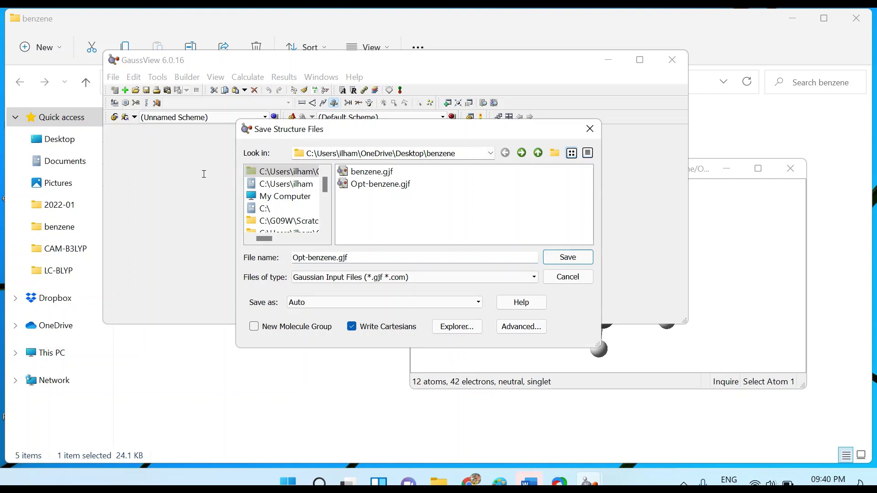
{"action": "type", "text": "2"}
{"action": "key", "text": "Return"}
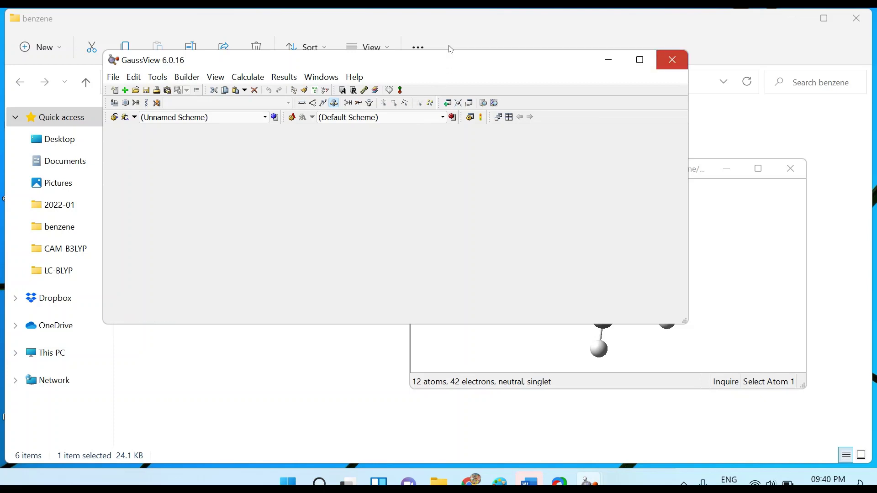
{"action": "key", "text": "alt+F4"}
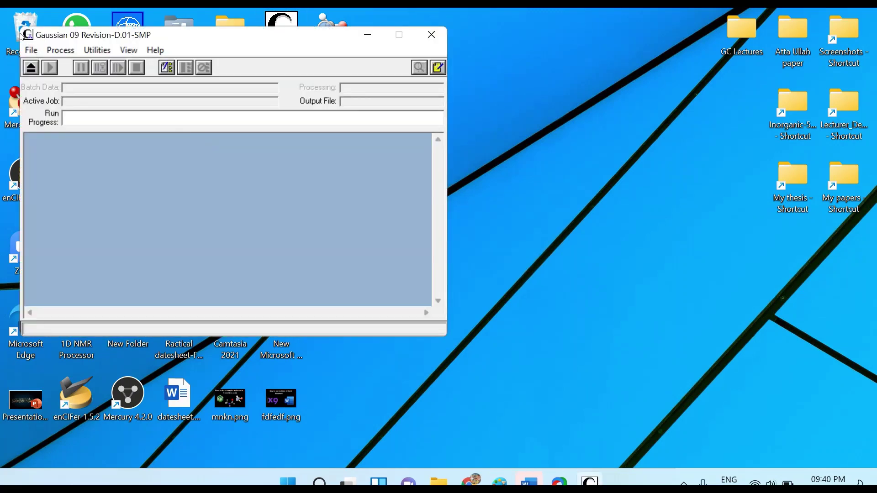
- Open Opt2-benzene.gjf in the Gaussian job editor
{"action": "left_click", "coordinate": [31, 50]}
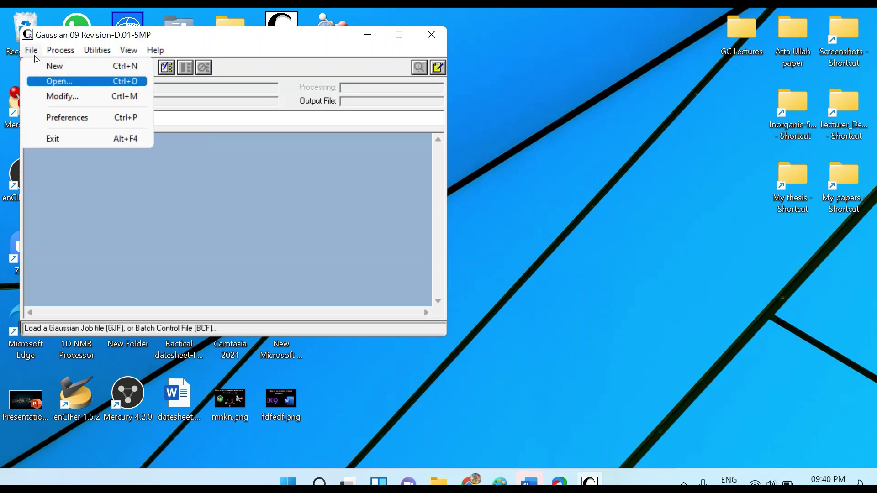
{"action": "left_click", "coordinate": [54, 80]}
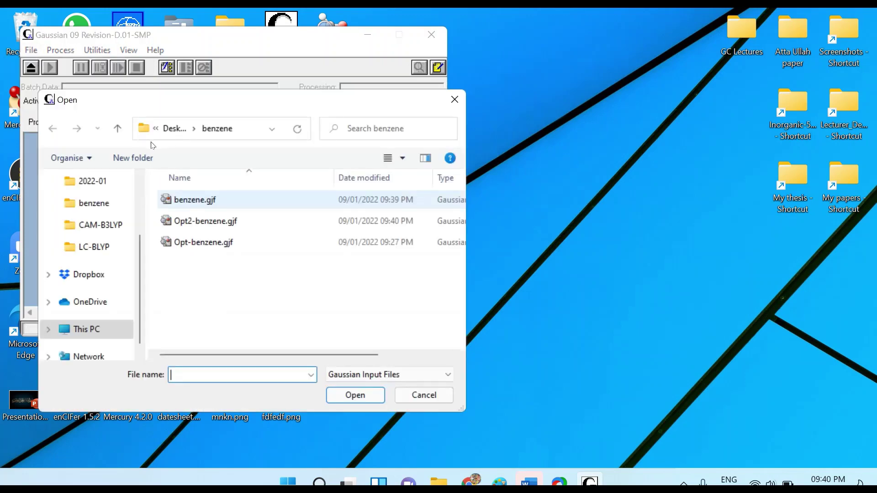
{"action": "left_click", "coordinate": [211, 221]}
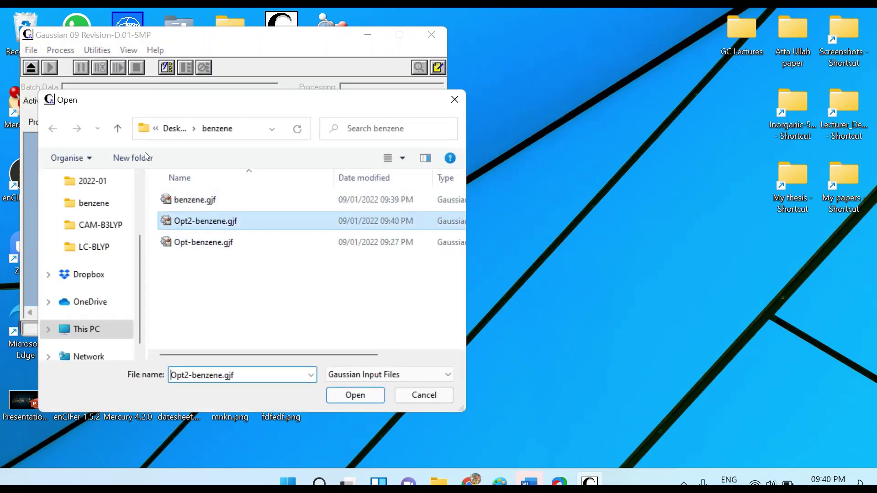
{"action": "key", "text": "Return"}
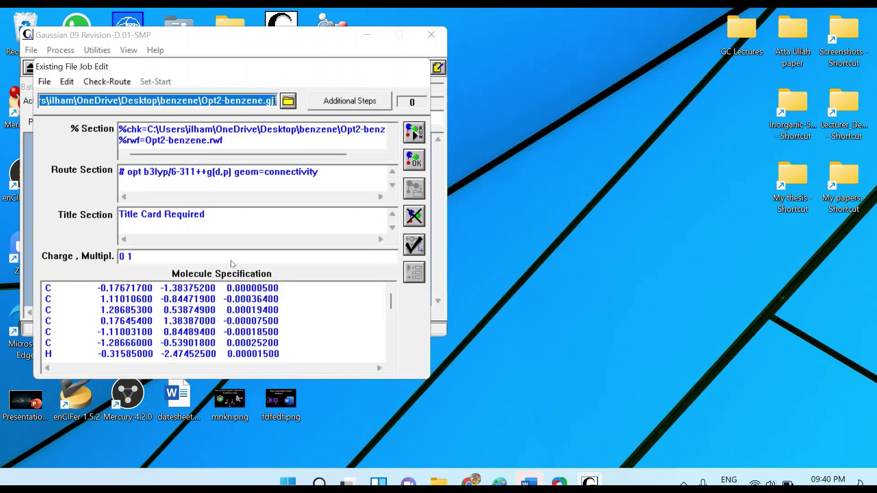
- Run the job with output saved as Opt2-benzene.out in Desktop\benzene
{"action": "left_click", "coordinate": [414, 133]}
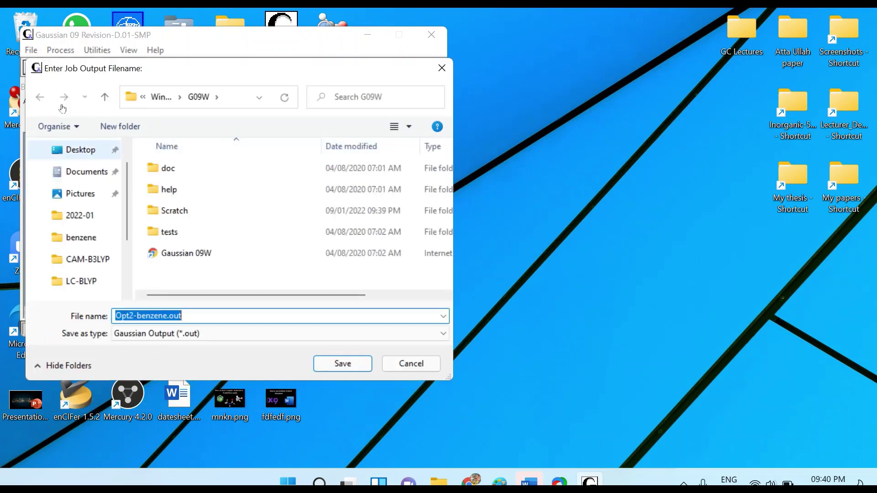
{"action": "left_click", "coordinate": [79, 150]}
{"action": "double_click", "coordinate": [263, 158]}
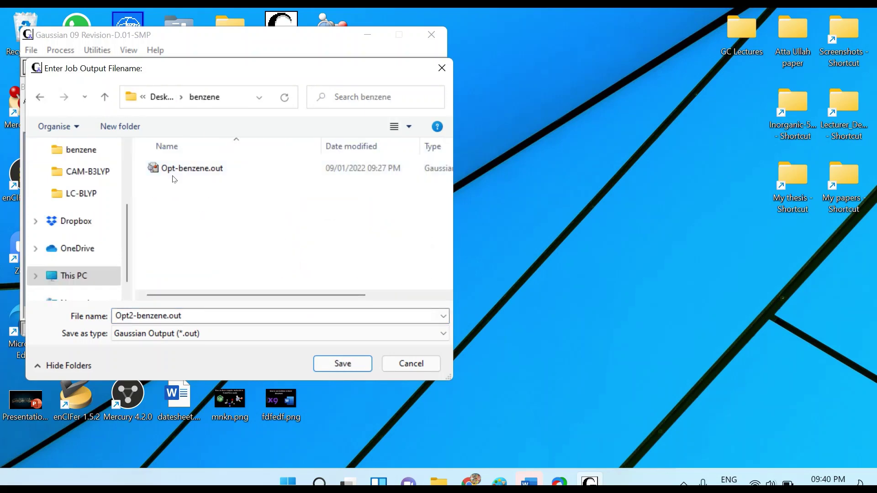
{"action": "key", "text": "Tab"}
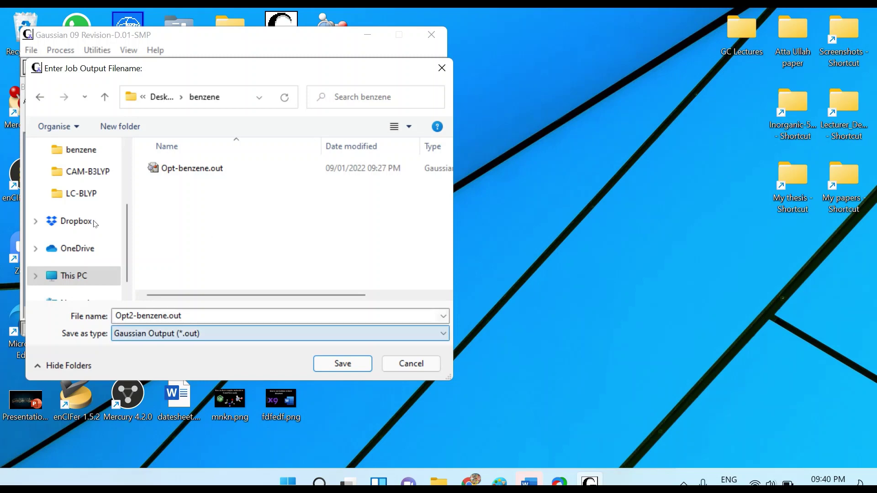
{"action": "left_click", "coordinate": [216, 254]}
{"action": "key", "text": "Return"}
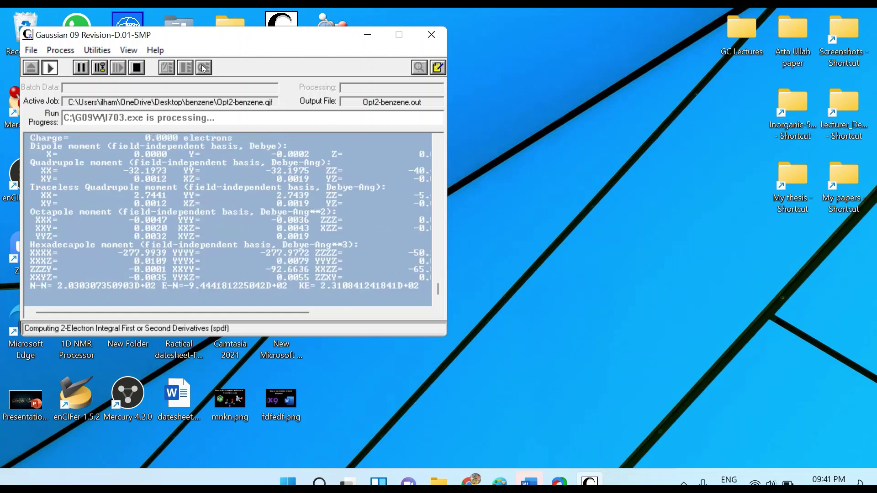
- Move the Gaussian window toward the screen centre while the Opt2-benzene job runs
{"action": "left_click_drag", "start_coordinate": [183, 35], "coordinate": [266, 77]}
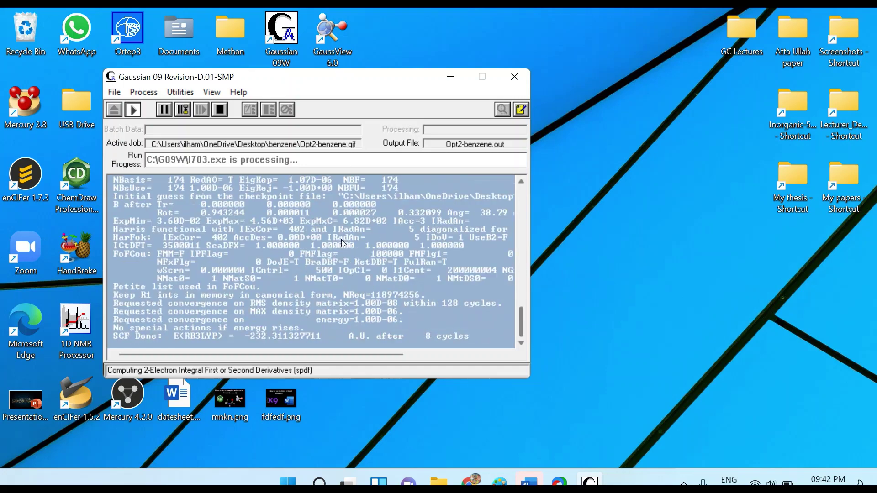
- Review the finished log's parameters and confirm it ends with Normal termination of Gaussian 09
{"action": "scroll", "coordinate": [338, 209], "scroll_direction": "up", "scroll_amount": 10}
{"action": "scroll", "coordinate": [344, 176], "scroll_direction": "up", "scroll_amount": 7}
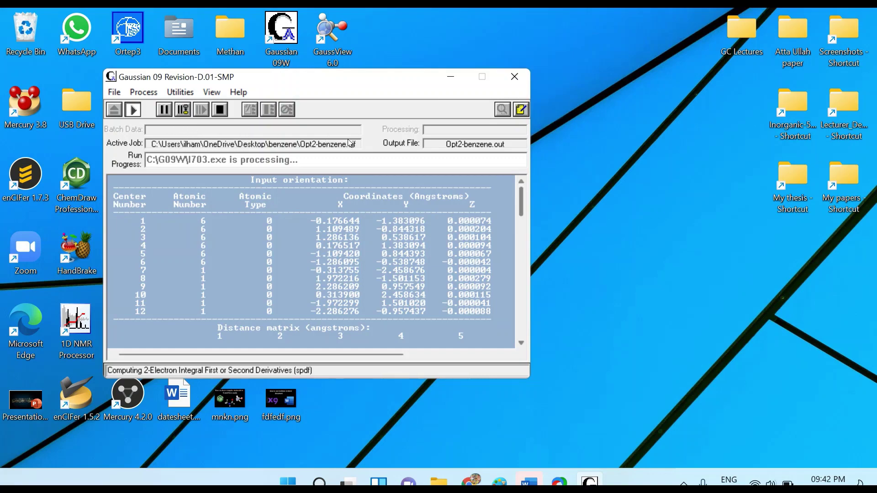
{"action": "scroll", "coordinate": [347, 178], "scroll_direction": "up", "scroll_amount": 5}
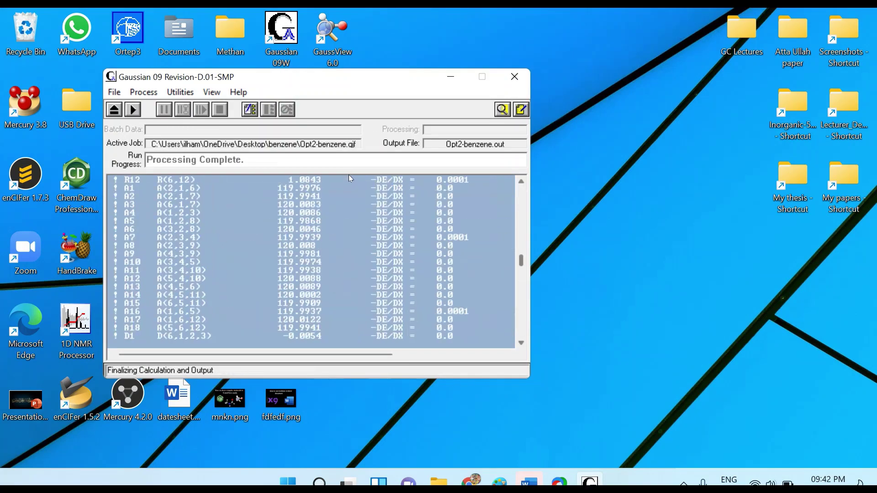
{"action": "scroll", "coordinate": [349, 197], "scroll_direction": "down", "scroll_amount": 10}
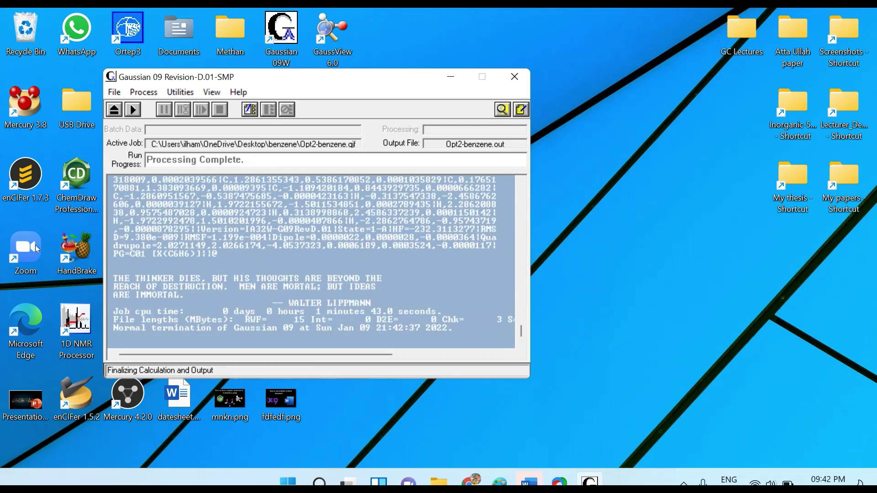